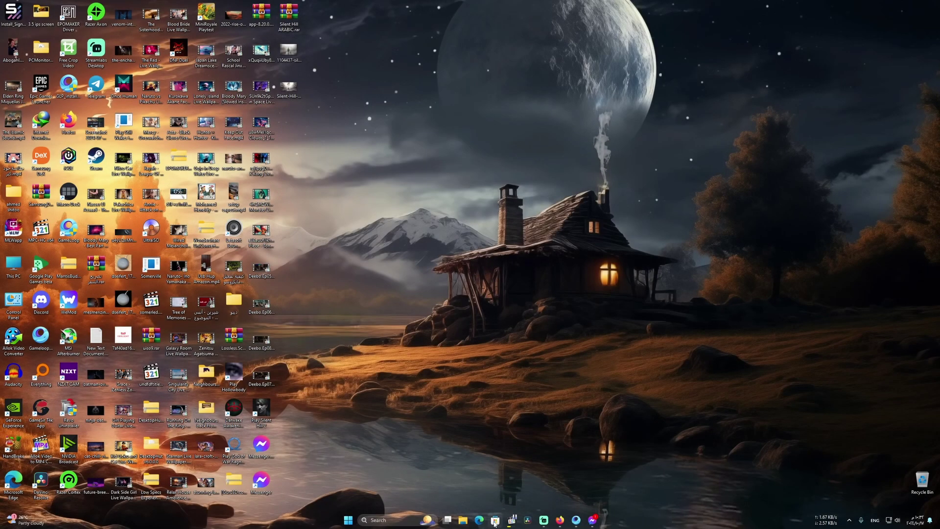
Step: Find EarTrumpet in the Microsoft Store and install it
click(495, 520)
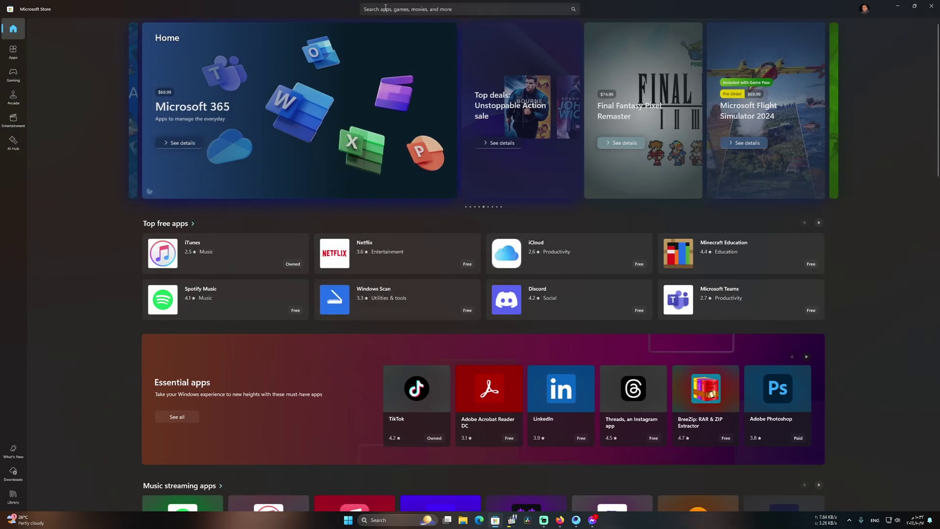
click(379, 10)
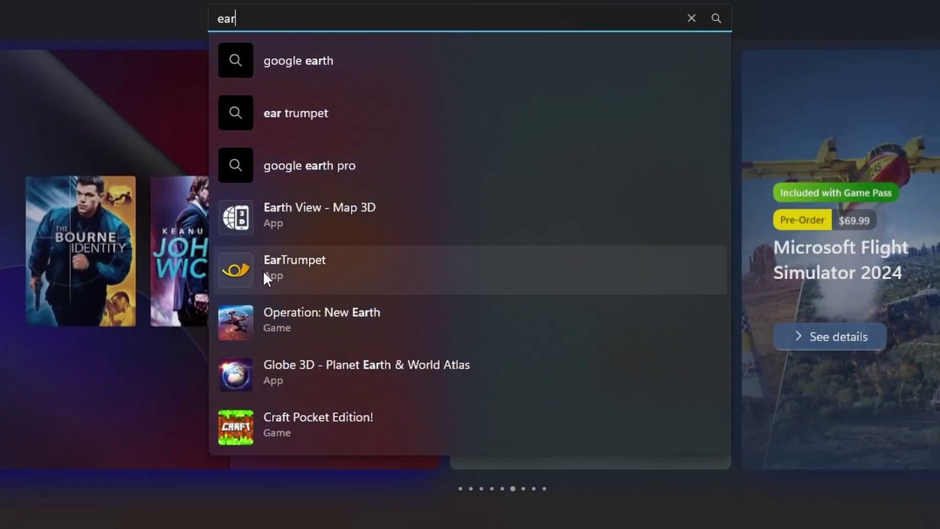
click(296, 267)
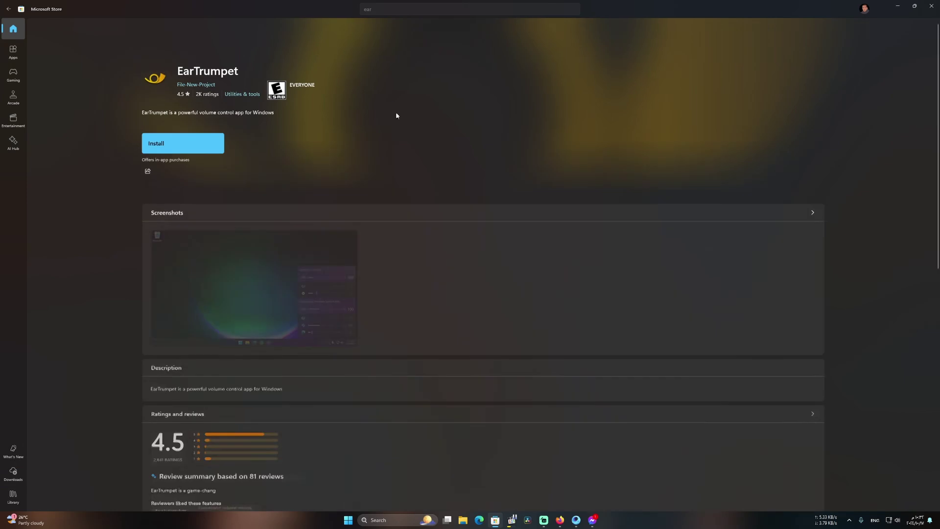
click(184, 145)
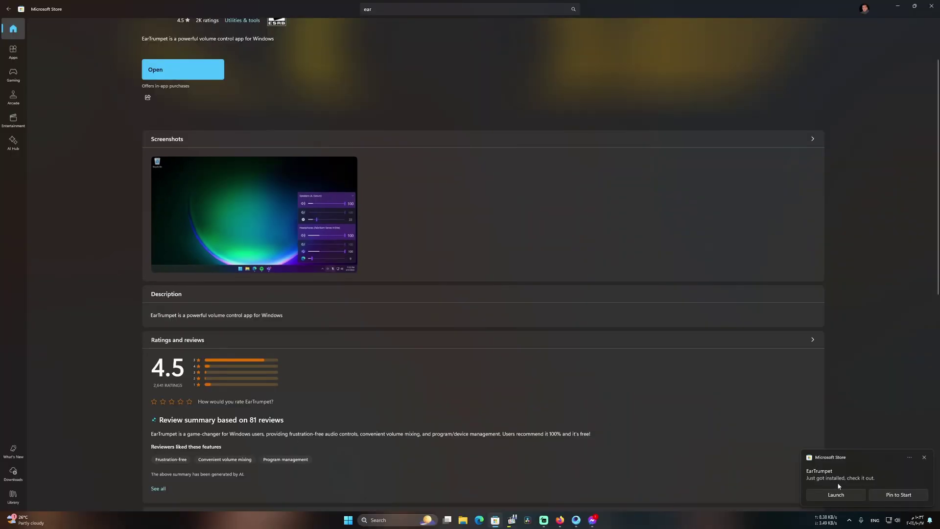
Step: Close the store, launch the newly installed EarTrumpet and dismiss its welcome window
click(925, 7)
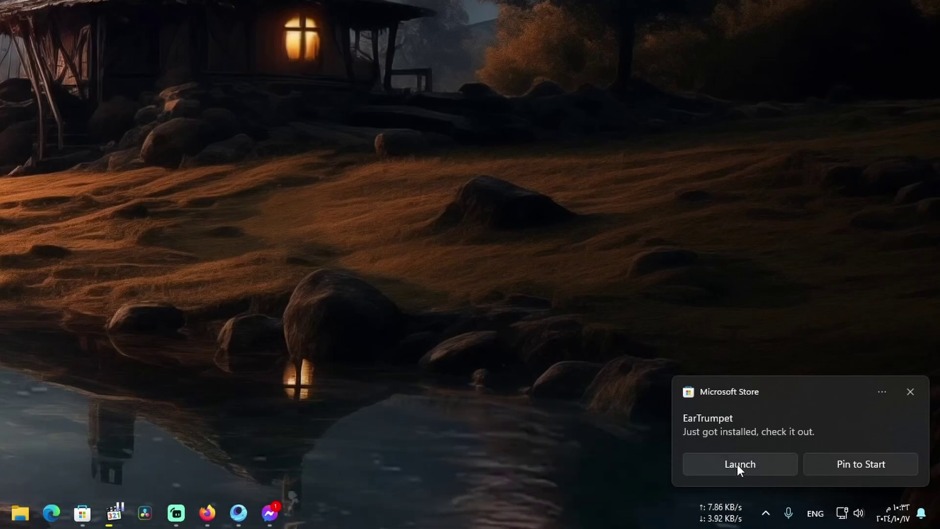
click(737, 464)
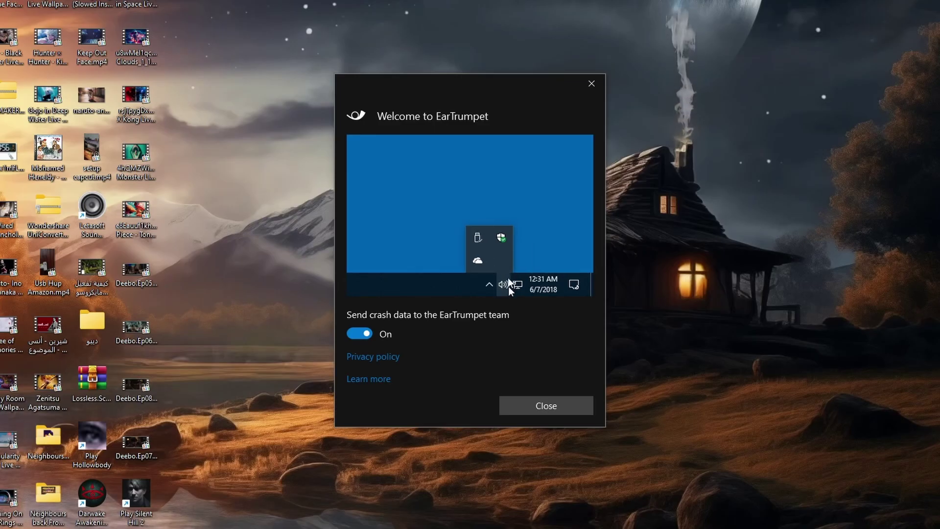
click(547, 405)
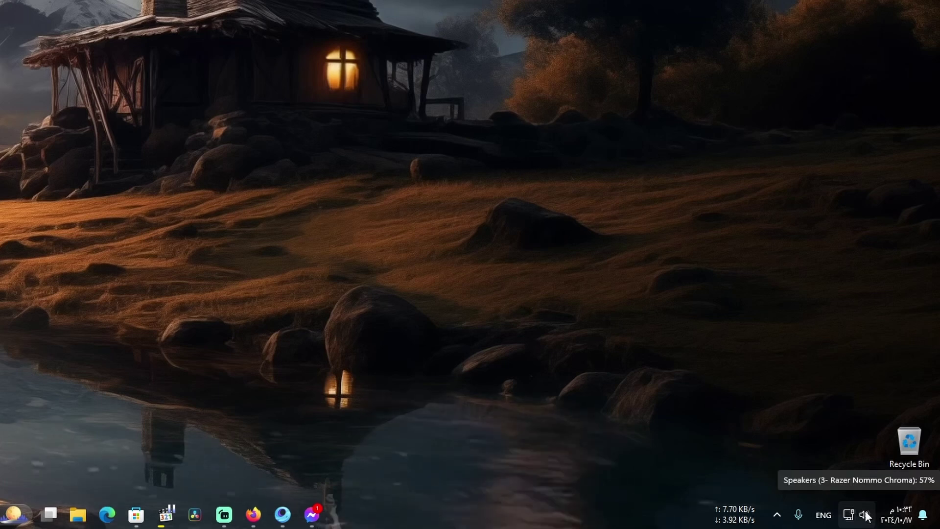
Step: Examine the output devices offered by the built-in Windows sound output list, leaving the selected device as it is
click(899, 521)
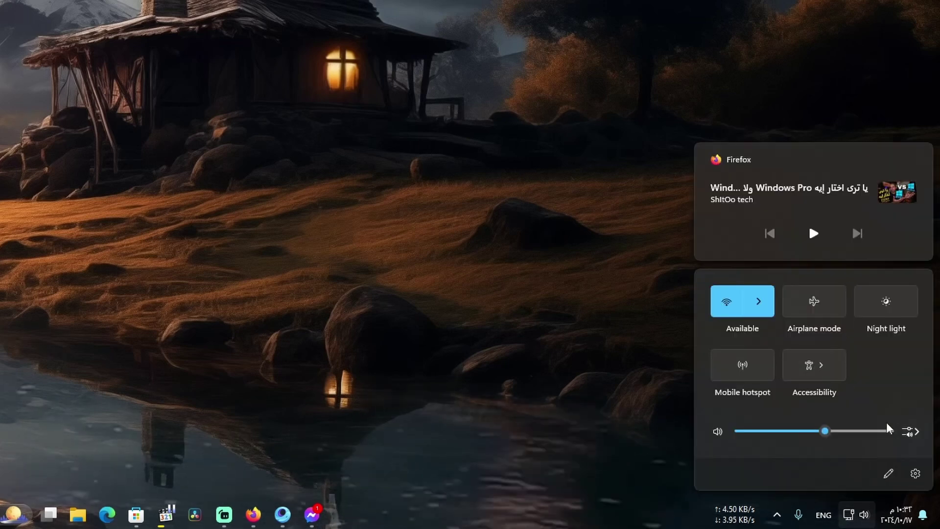
click(910, 431)
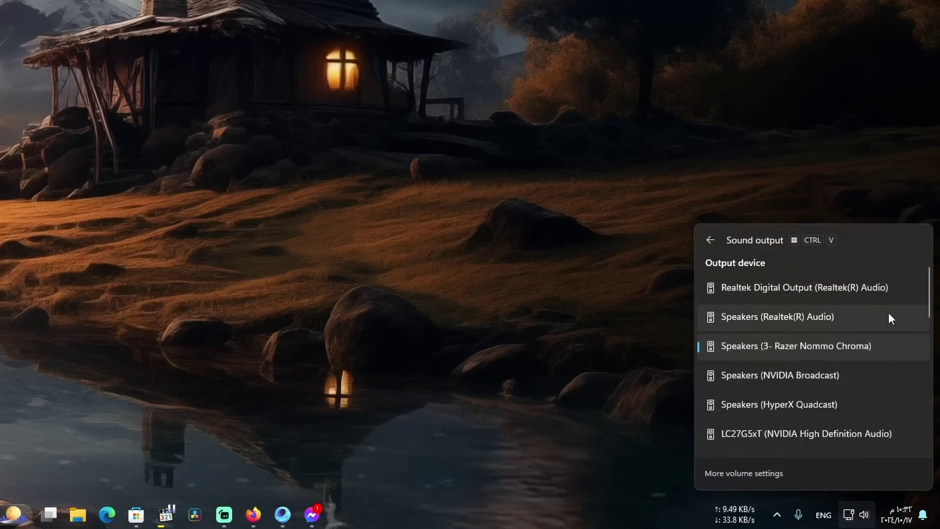
scroll(872, 314, down, 2)
scroll(793, 333, up, 2)
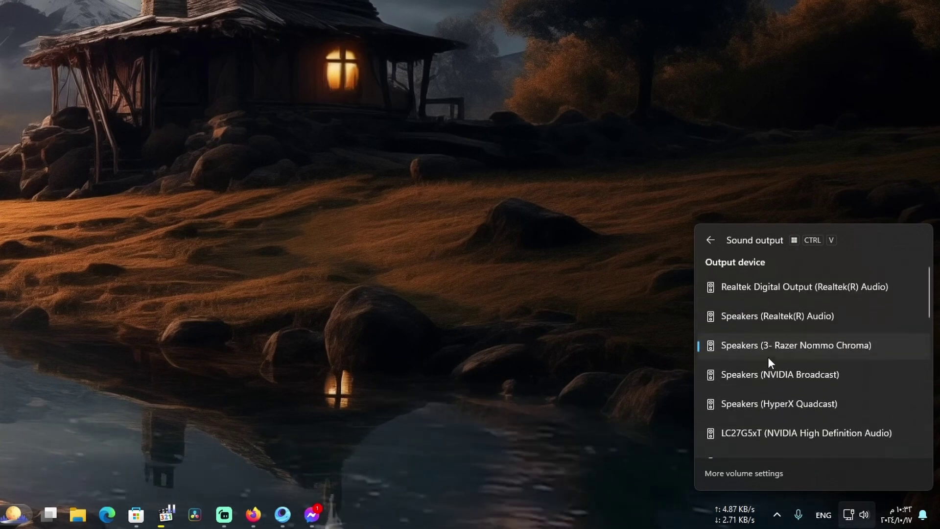
click(507, 282)
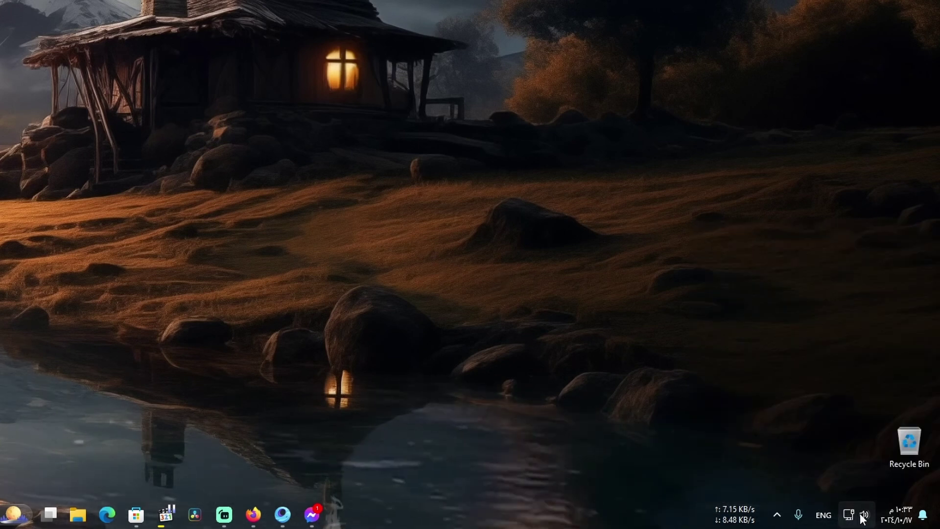
Step: Open the EarTrumpet mixer from the hidden tray icons and set the topmost app's volume to 100
click(777, 514)
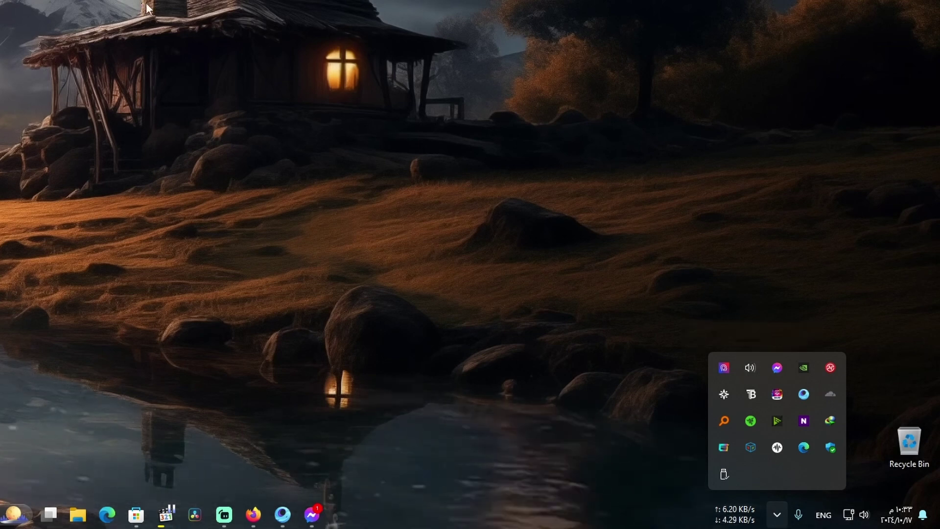
drag(750, 365, 838, 522)
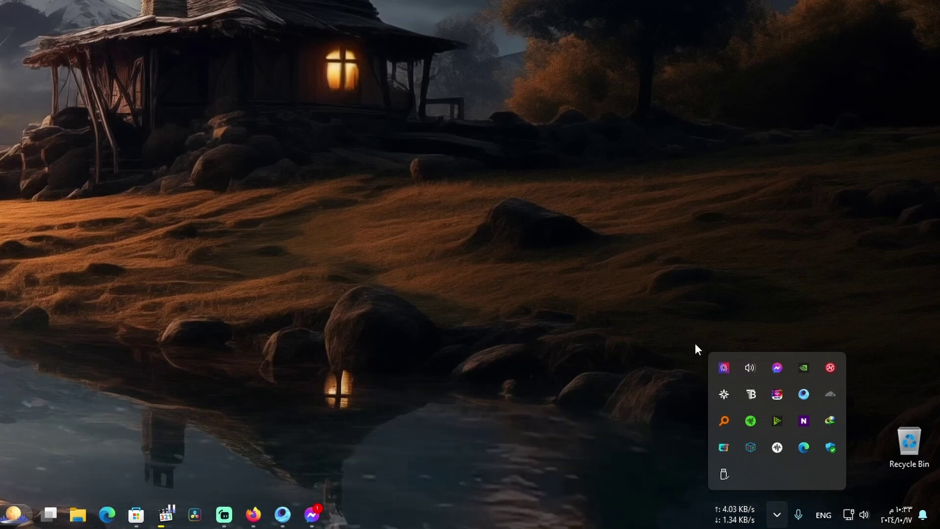
click(752, 367)
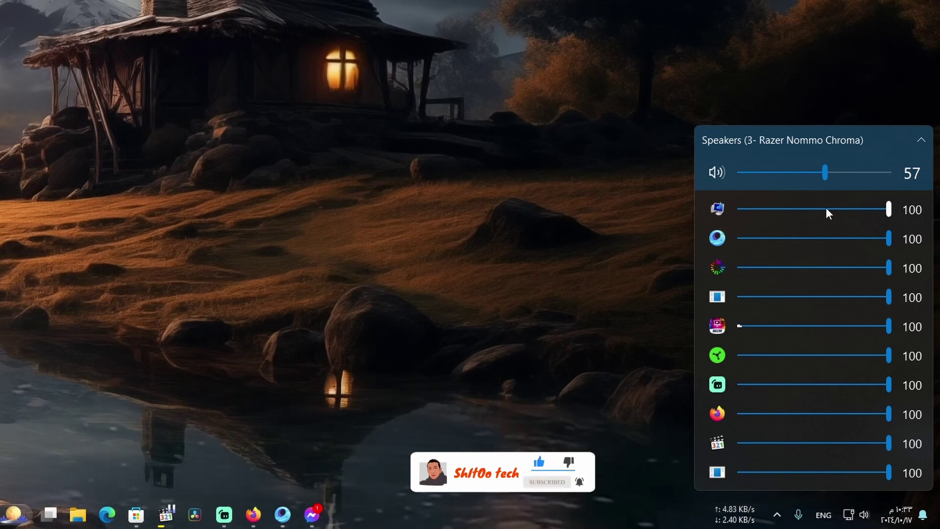
mouse_move(880, 207)
mouse_down()
mouse_move(862, 209)
mouse_move(889, 209)
mouse_up()
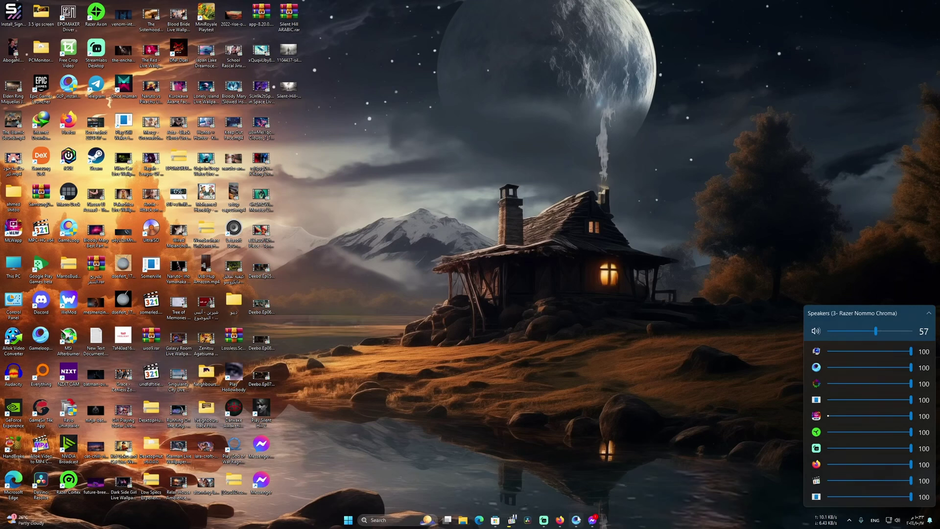
Step: Bring up the Gameloop game and minimize it, then set Gameloop's volume to 100 in the EarTrumpet mixer
click(577, 520)
click(638, 152)
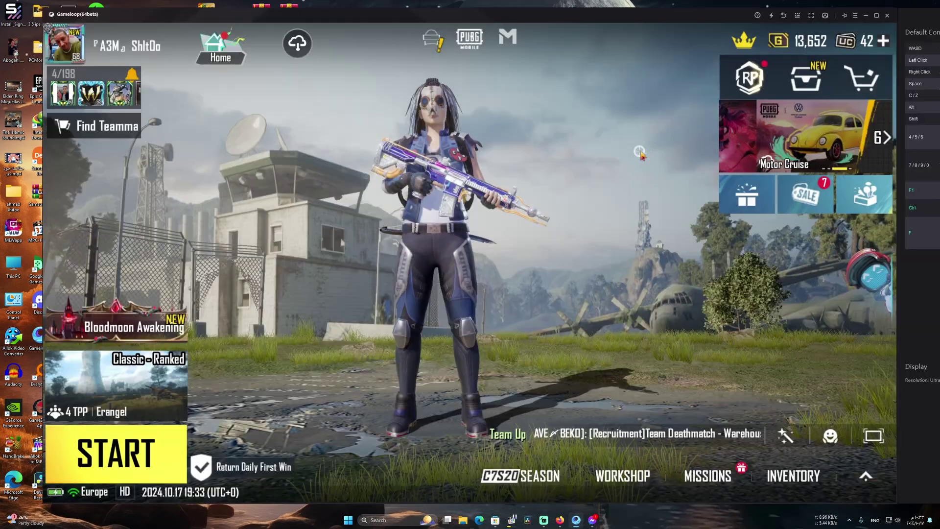
click(866, 16)
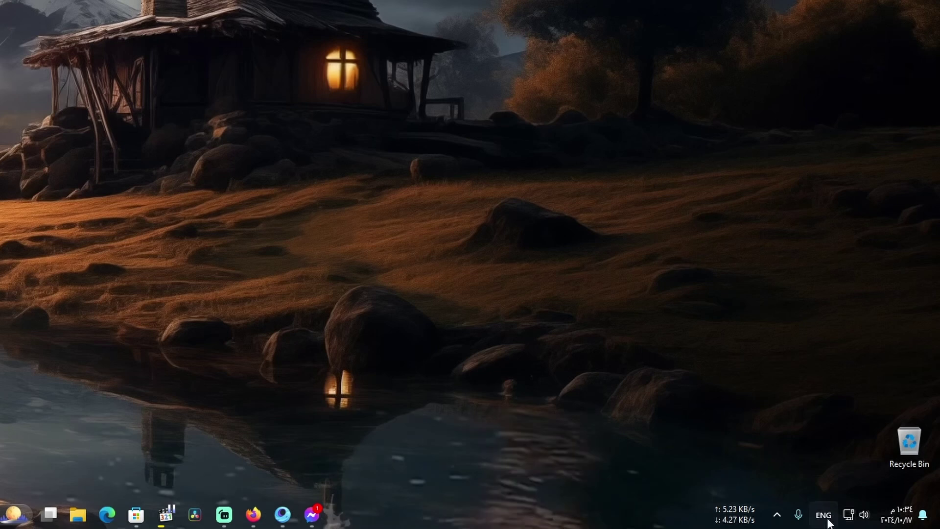
click(777, 514)
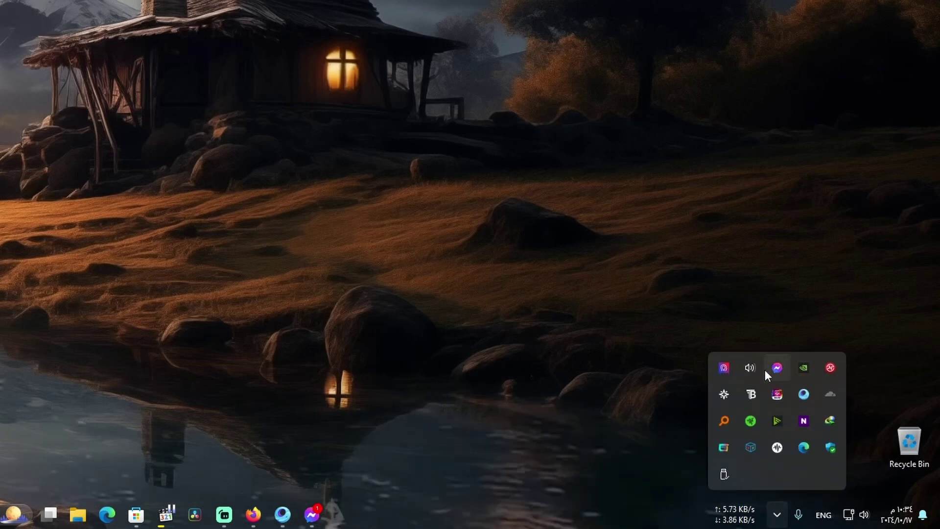
click(764, 369)
mouse_move(894, 236)
mouse_down()
mouse_move(808, 237)
mouse_move(889, 238)
mouse_up()
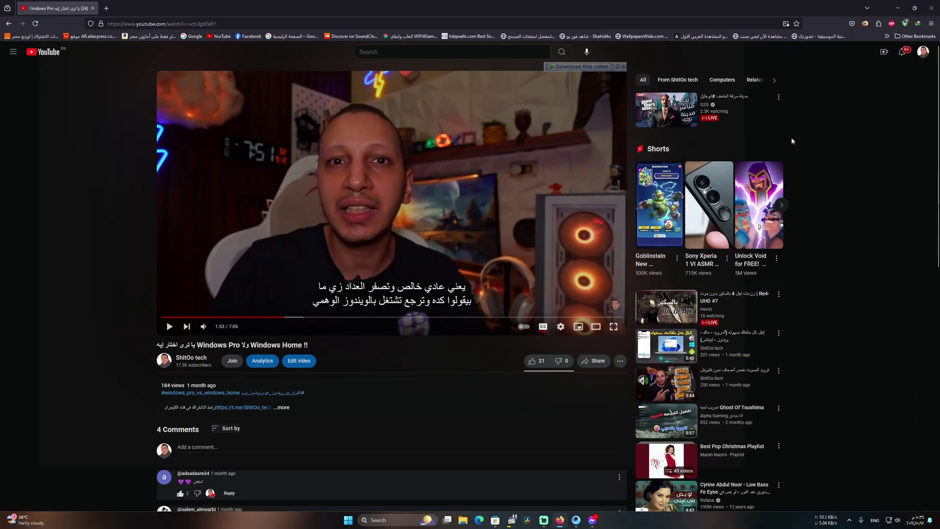
Step: Minimize Firefox and adjust its volume in the EarTrumpet mixer, leaving it at 100
click(898, 8)
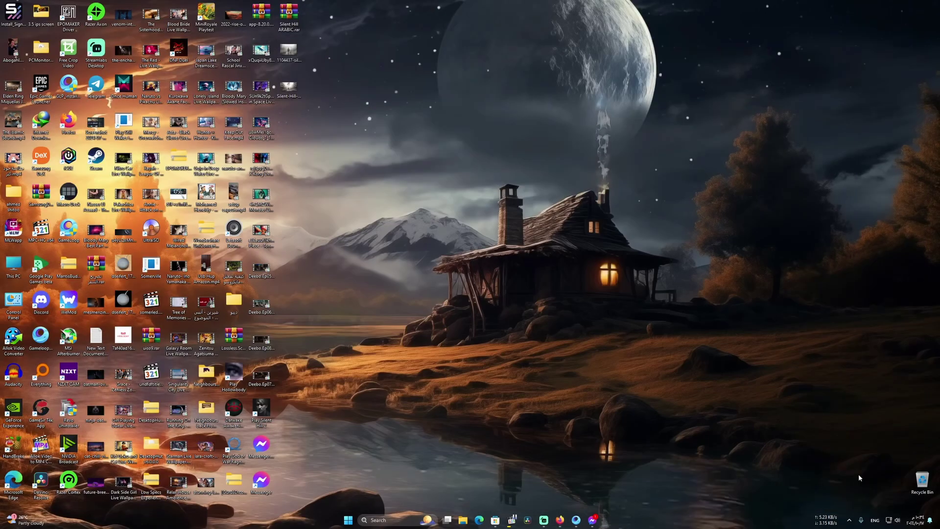
click(849, 520)
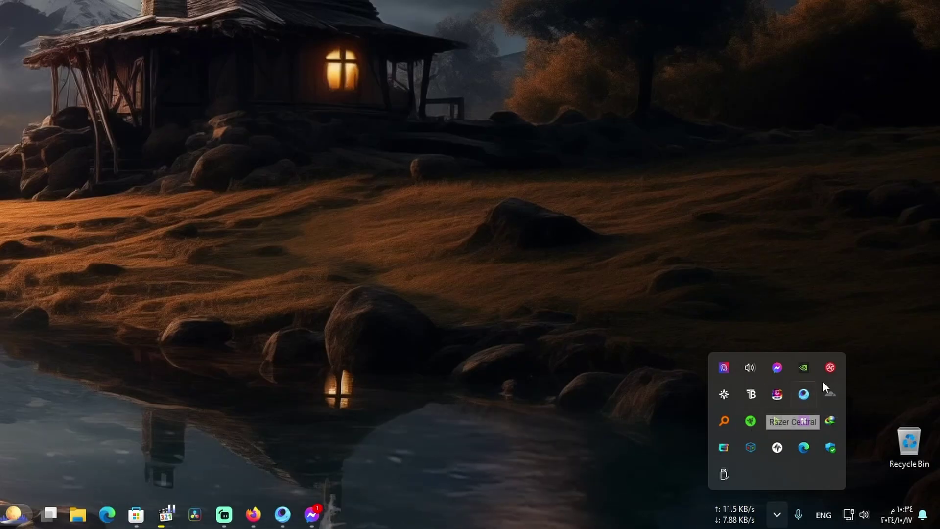
click(750, 368)
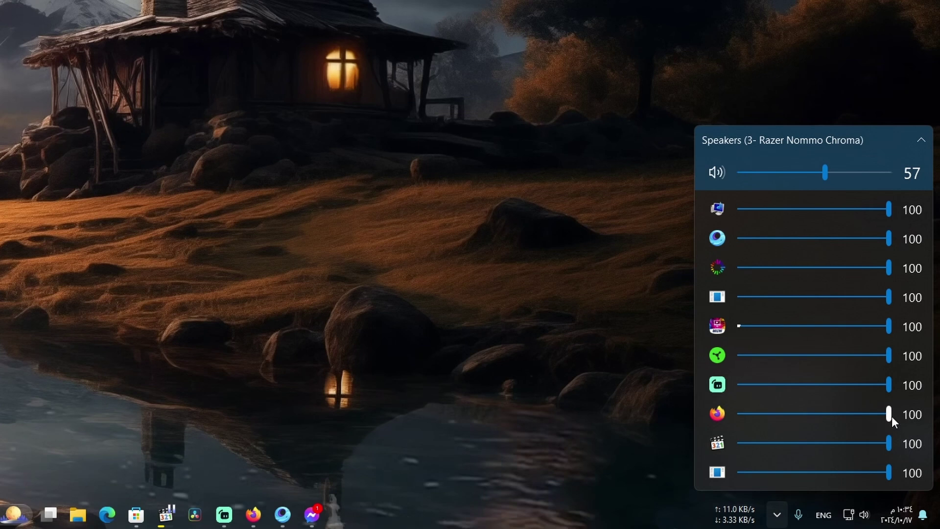
mouse_move(890, 415)
mouse_down()
mouse_move(804, 424)
mouse_move(897, 417)
mouse_up()
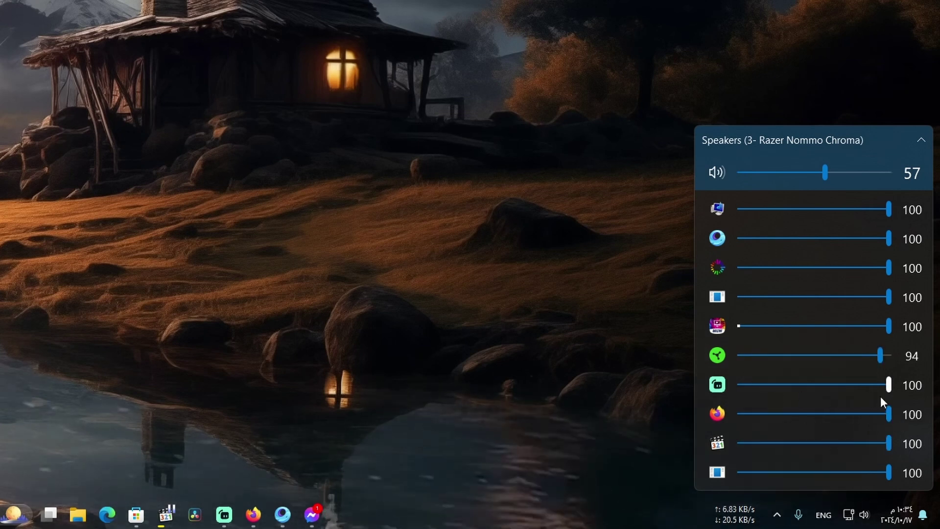
scroll(886, 349, up, 3)
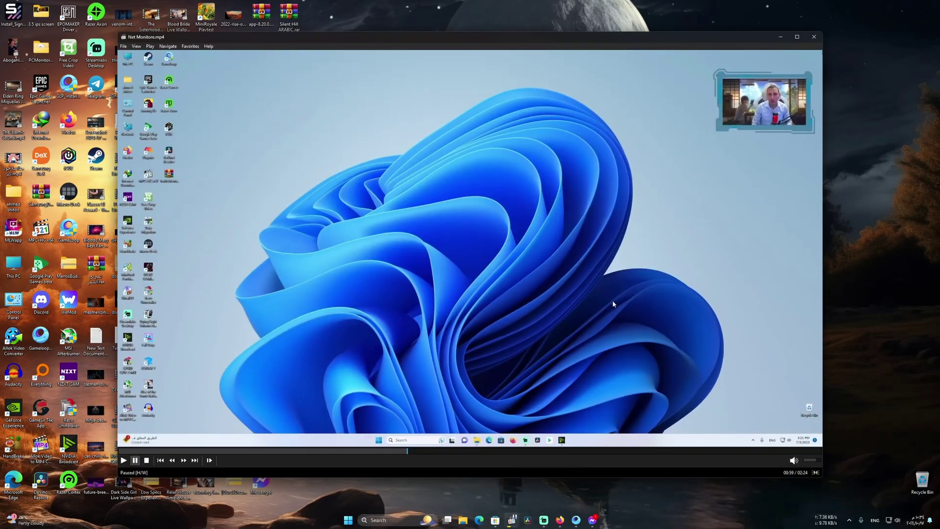
Step: Minimize the video player and open the EarTrumpet mixer to check the player's volume entry
click(780, 37)
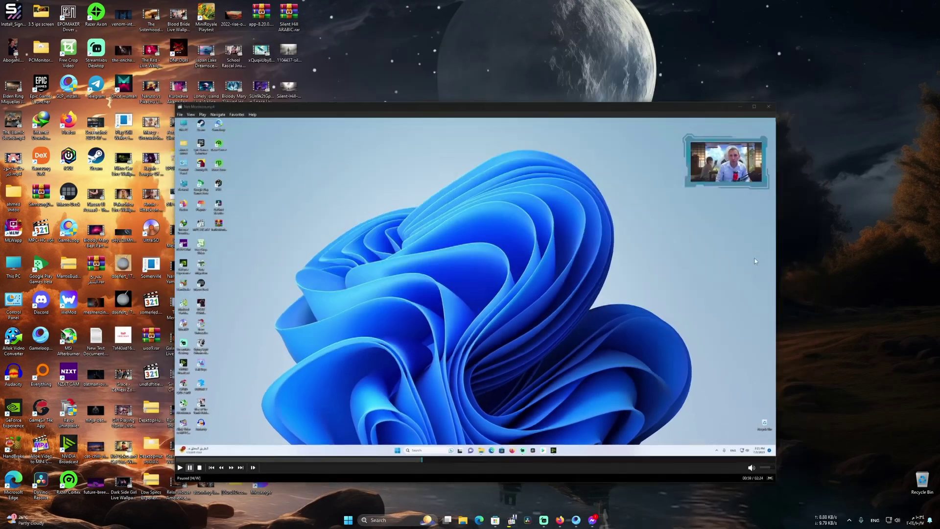
click(849, 521)
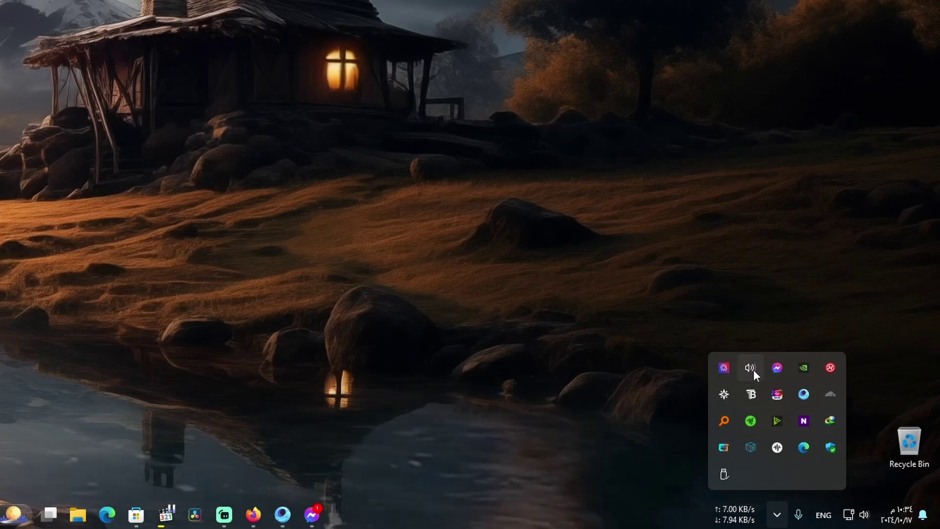
click(835, 441)
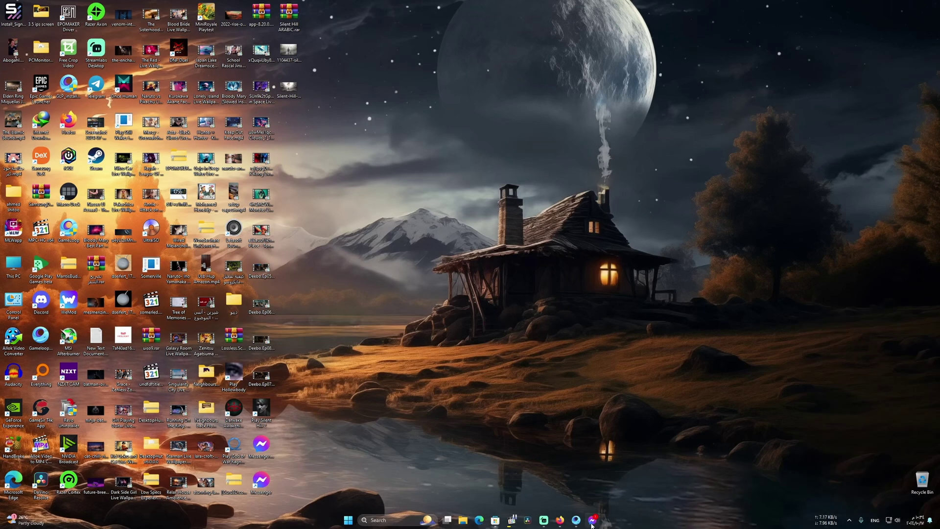
Step: Open Messenger and bring up the EarTrumpet mixer while its chat window is on screen
click(311, 514)
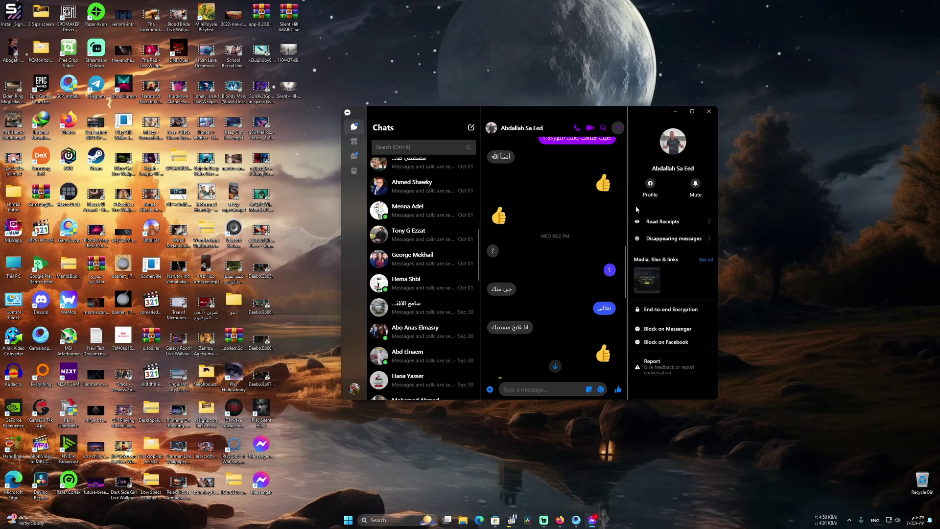
click(851, 521)
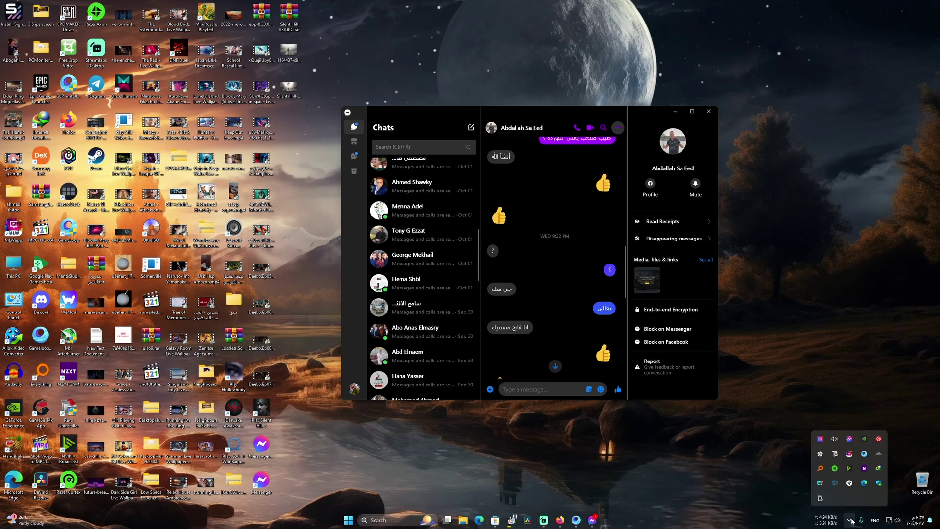
click(835, 439)
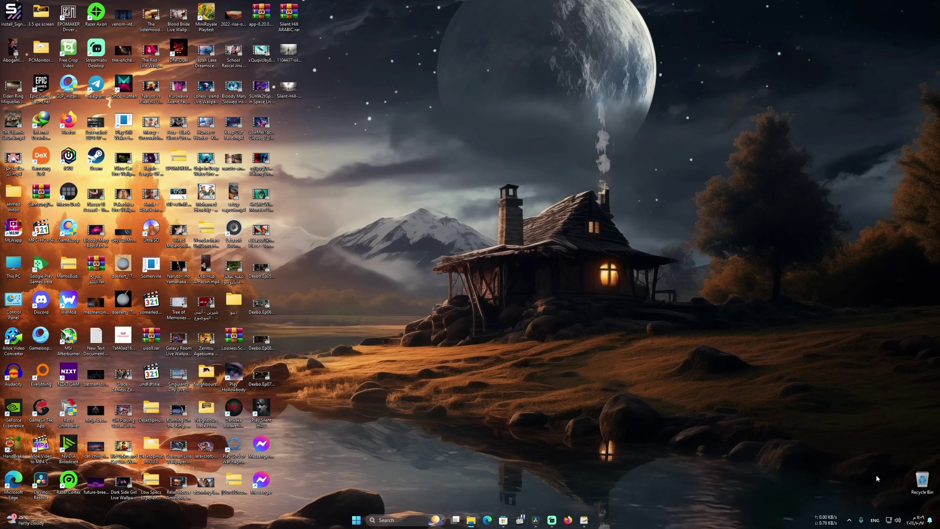
Step: Open the Windows sound output list and examine the per-app sliders in its built-in volume mixer
click(899, 521)
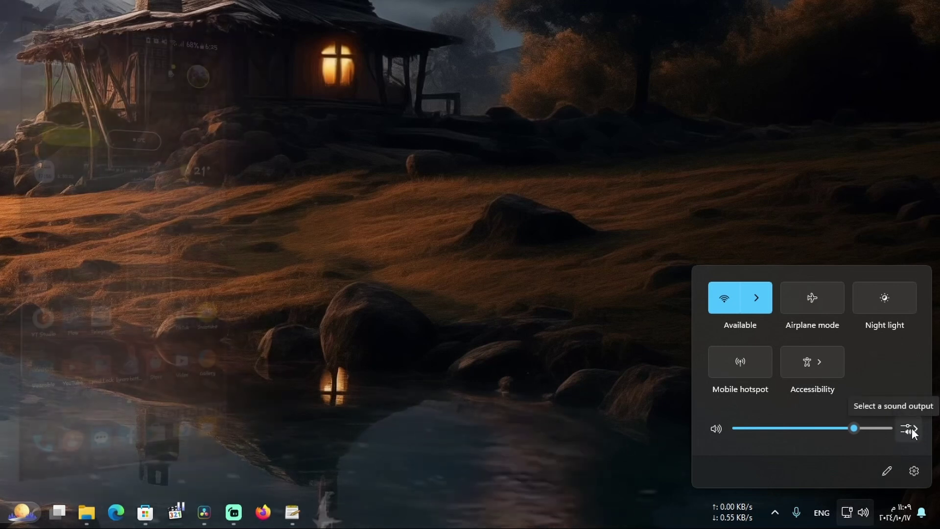
key(super+ctrl+v)
scroll(818, 329, down, 10)
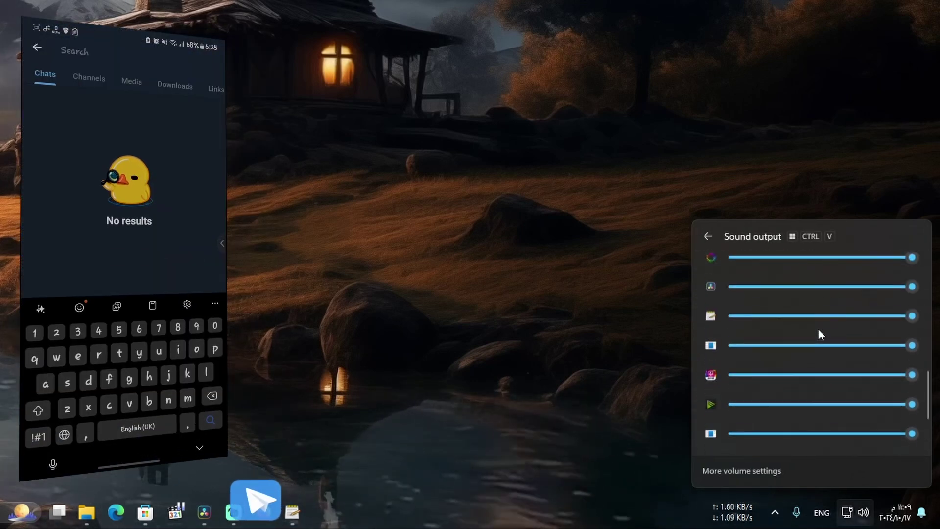
scroll(857, 360, up, 5)
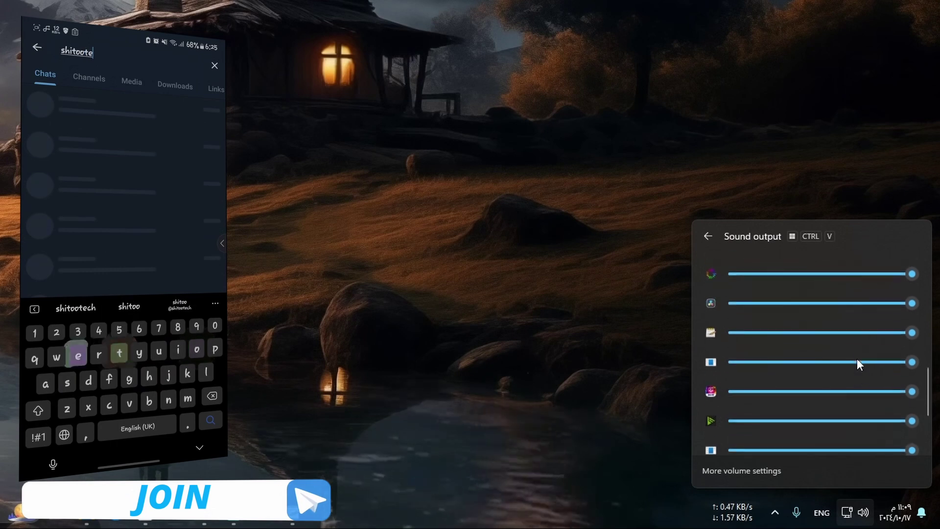
scroll(829, 337, down, 5)
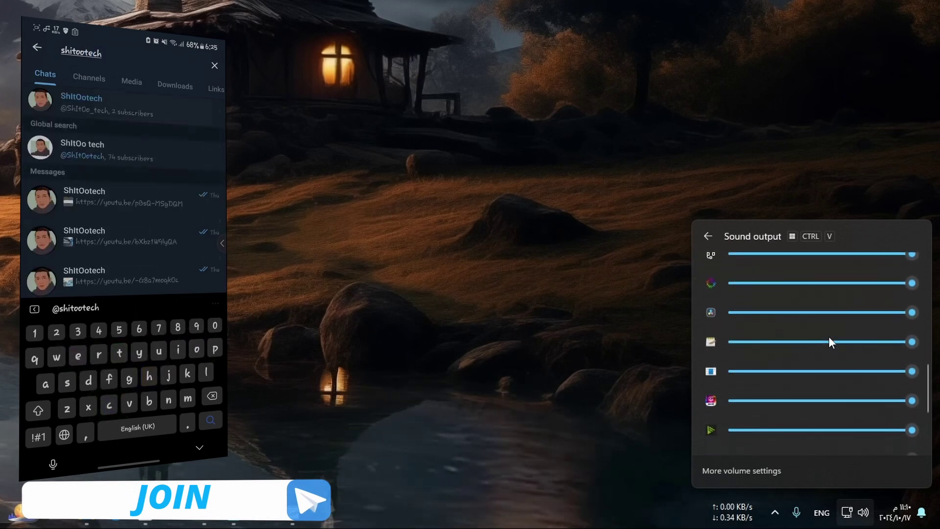
scroll(824, 336, up, 4)
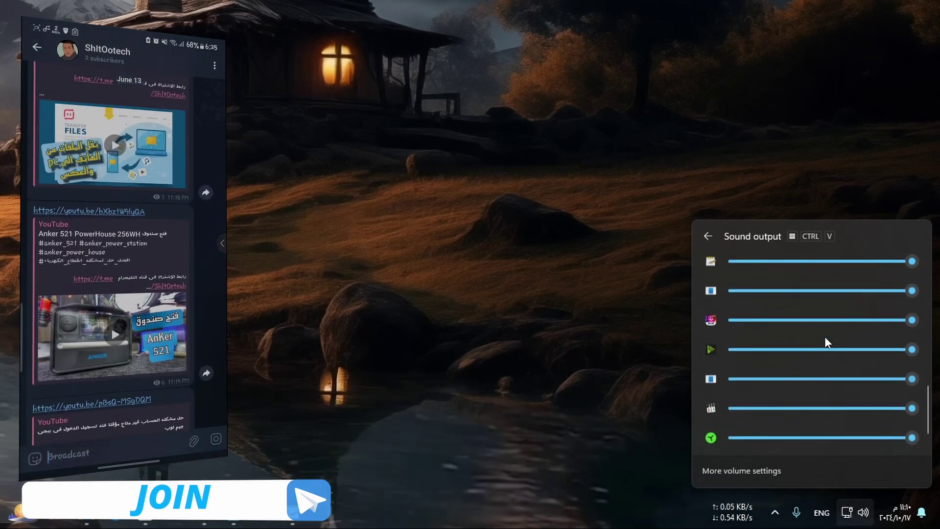
mouse_move(916, 345)
mouse_down()
mouse_move(806, 342)
mouse_move(921, 349)
mouse_up()
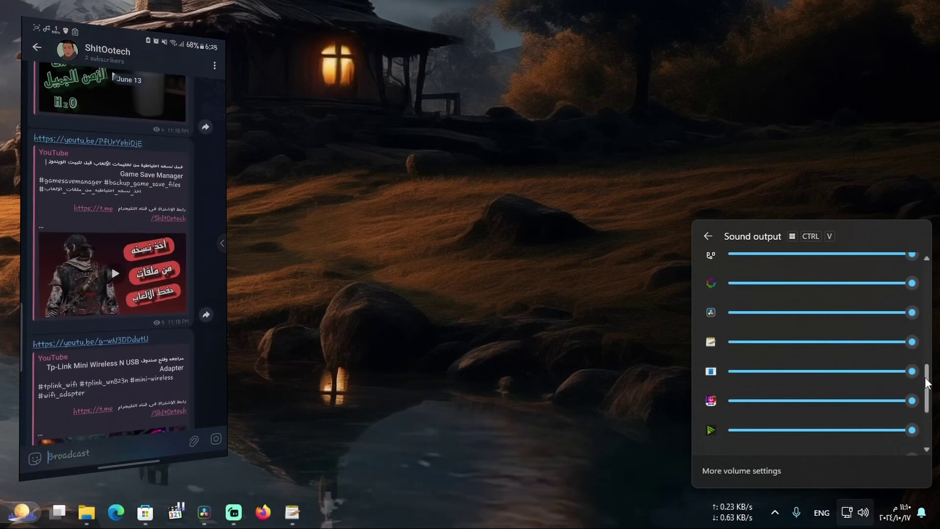
mouse_move(929, 386)
mouse_down()
mouse_move(928, 357)
mouse_move(925, 369)
mouse_up()
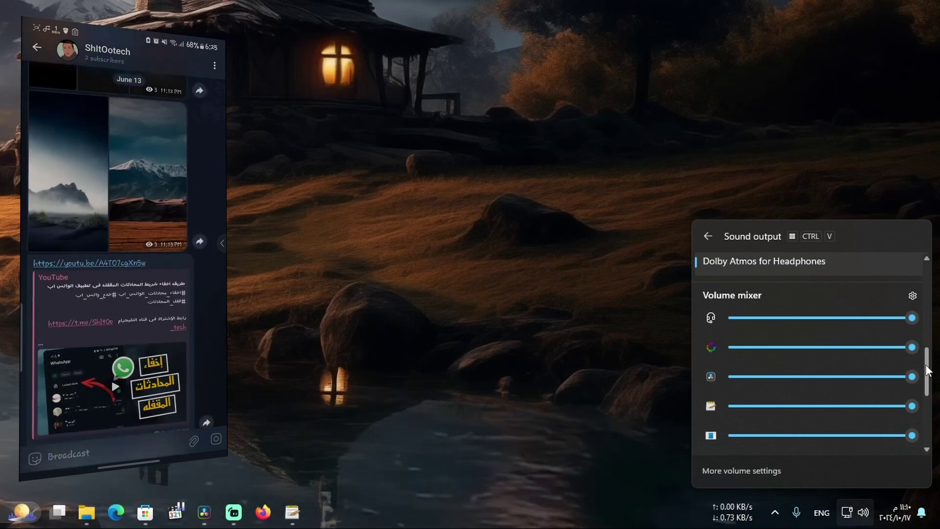
drag(927, 372, 919, 350)
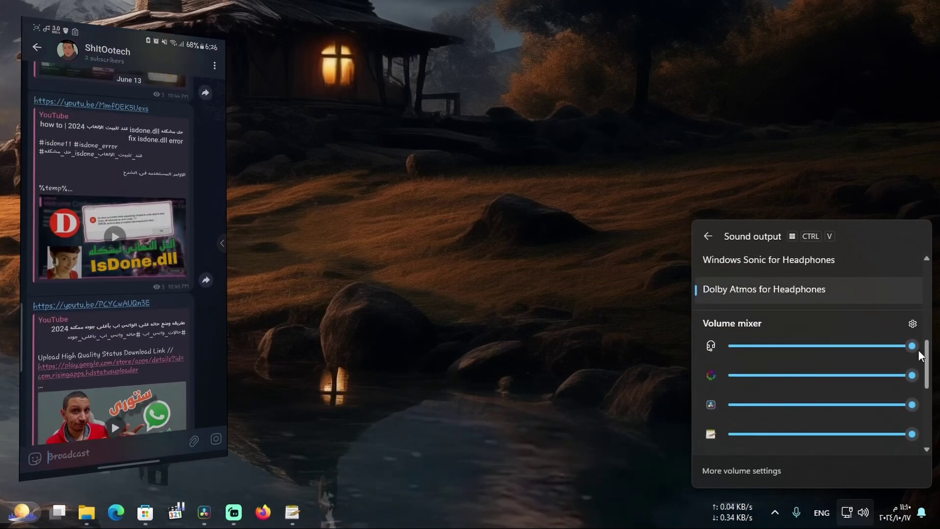